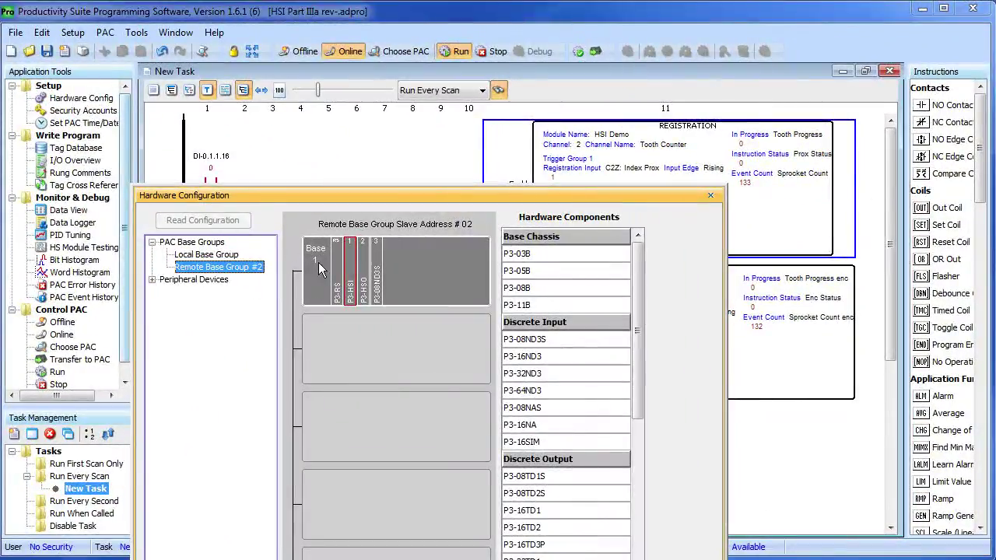
Step: Open the P3-HSI module settings to Channel 1's Encoder Channel setup, scaled 10.0 counts per Teeth
{"action": "double_click", "coordinate": [349, 291]}
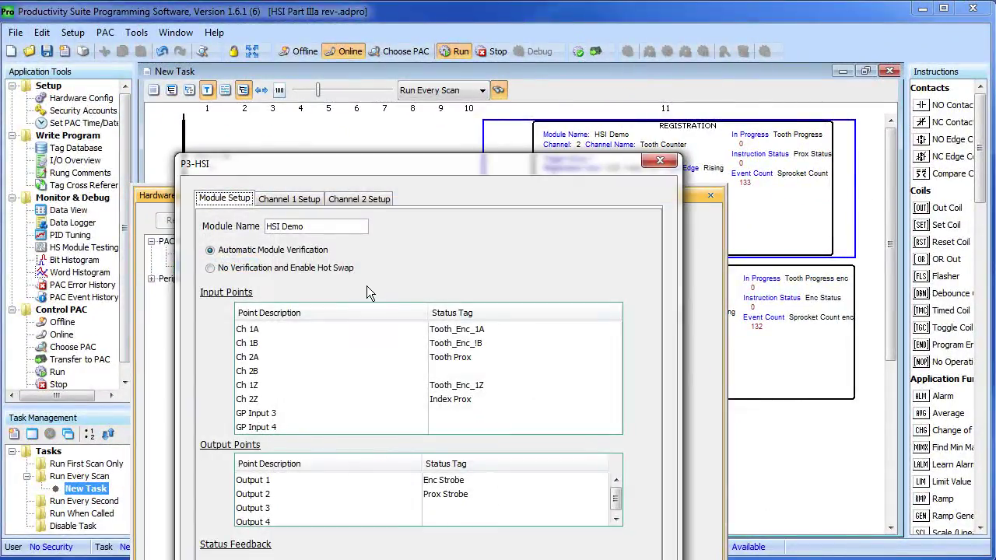
{"action": "left_click", "coordinate": [370, 199]}
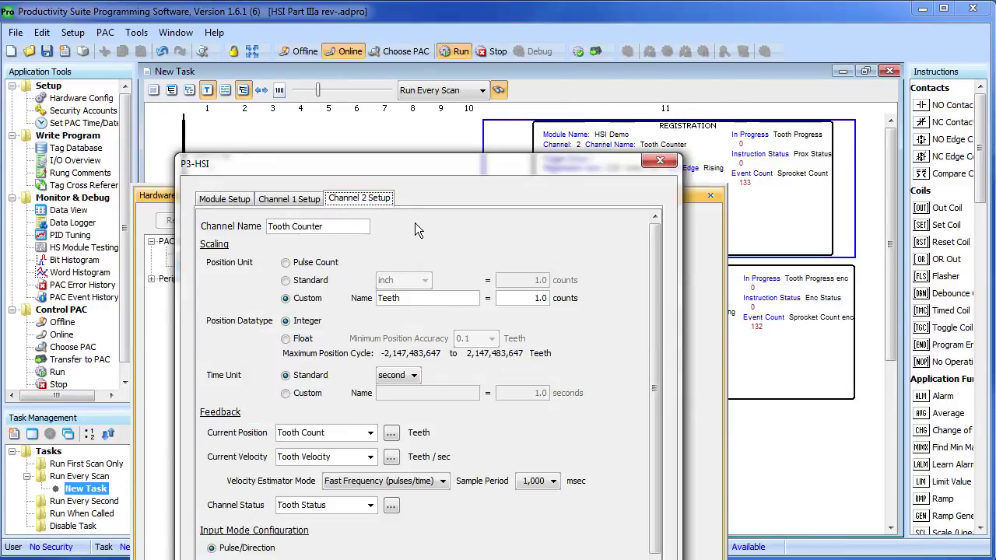
{"action": "left_click", "coordinate": [290, 201]}
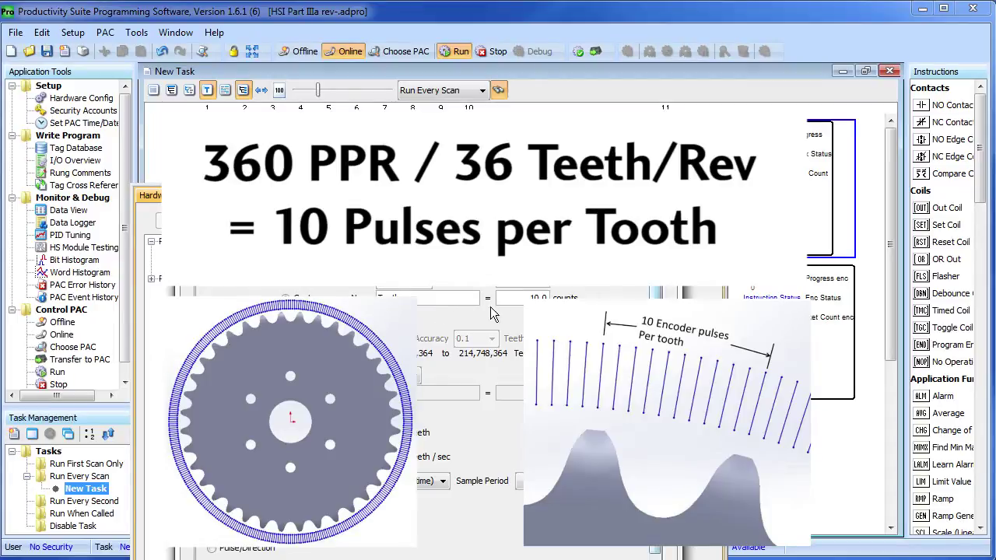
{"action": "left_click_drag", "start_coordinate": [393, 163], "coordinate": [324, 20]}
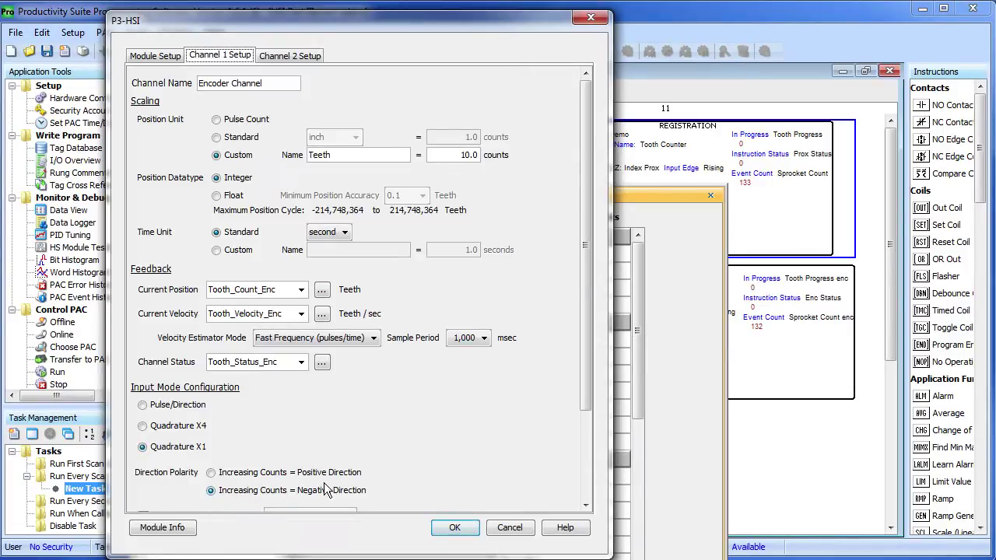
Step: Compare the P3-HSI Channel 1 and Channel 2 setups, then close the module settings with OK
{"action": "left_click_drag", "start_coordinate": [587, 342], "coordinate": [581, 446]}
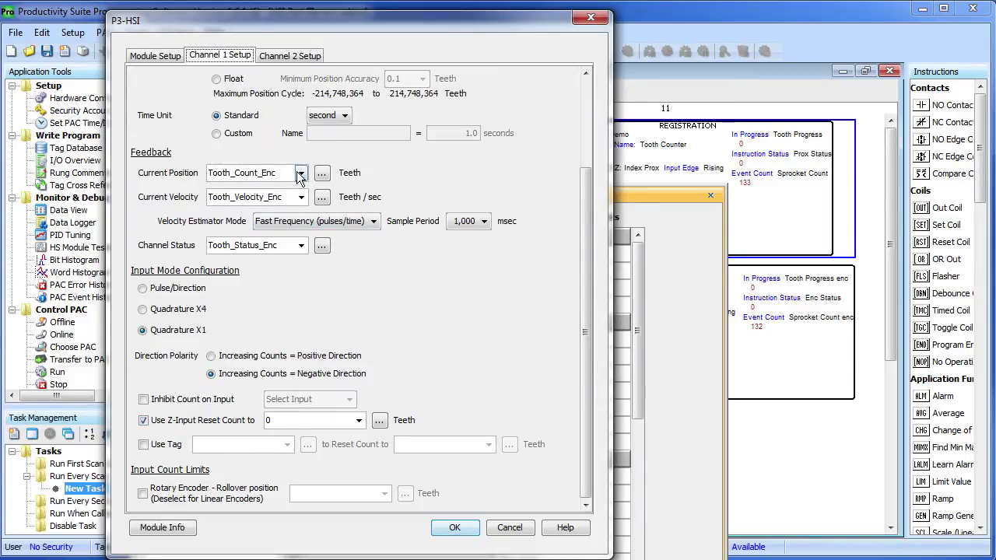
{"action": "left_click", "coordinate": [293, 55]}
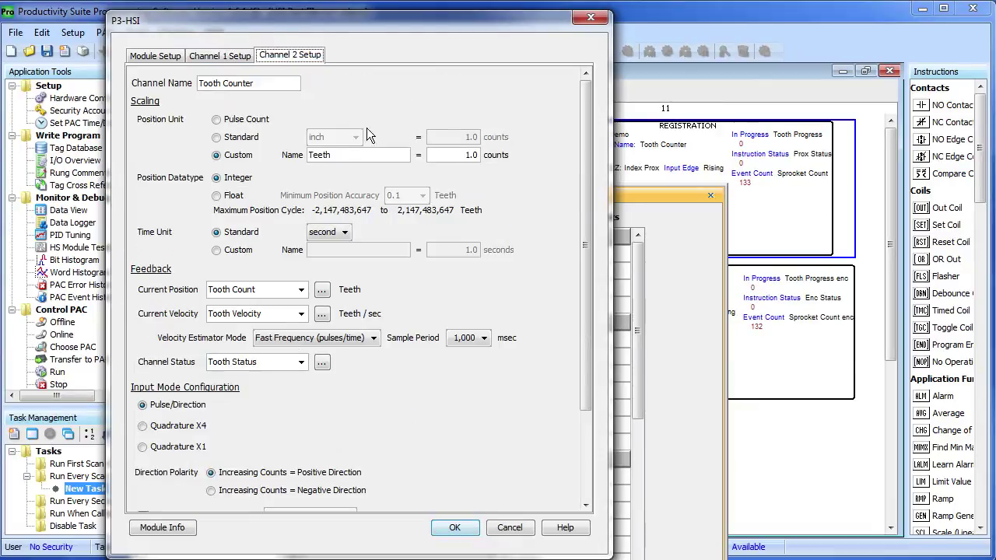
{"action": "left_click_drag", "start_coordinate": [582, 224], "coordinate": [586, 345]}
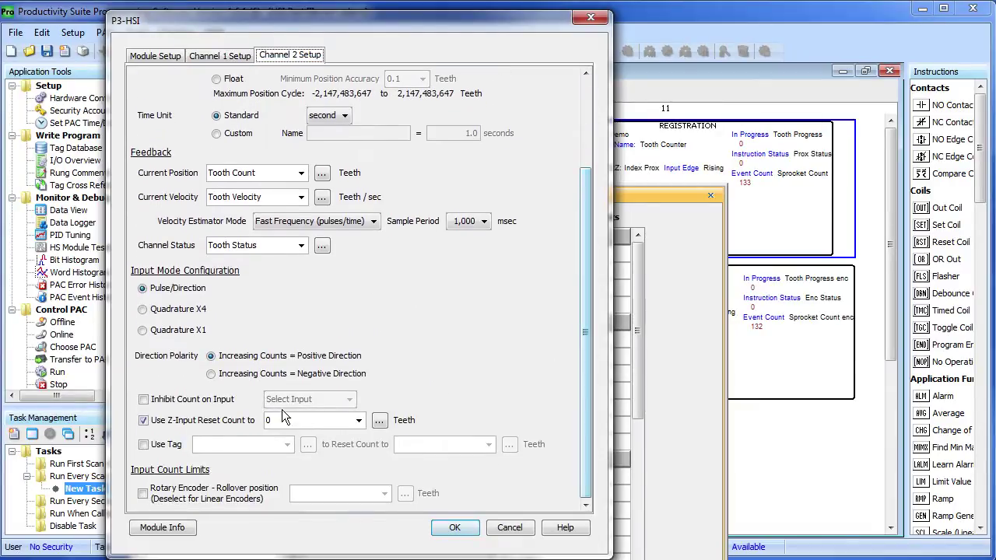
{"action": "left_click", "coordinate": [218, 56]}
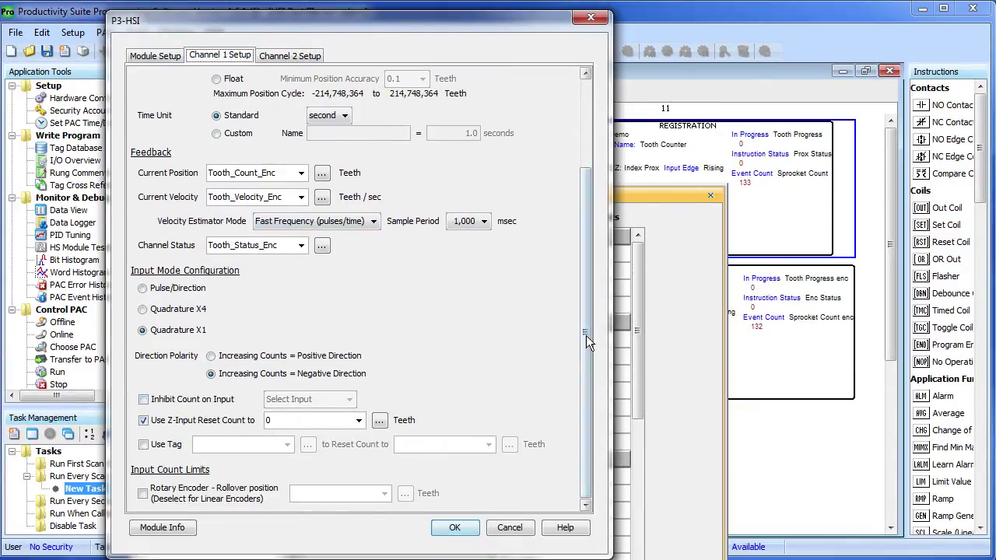
{"action": "left_click_drag", "start_coordinate": [586, 335], "coordinate": [532, 265]}
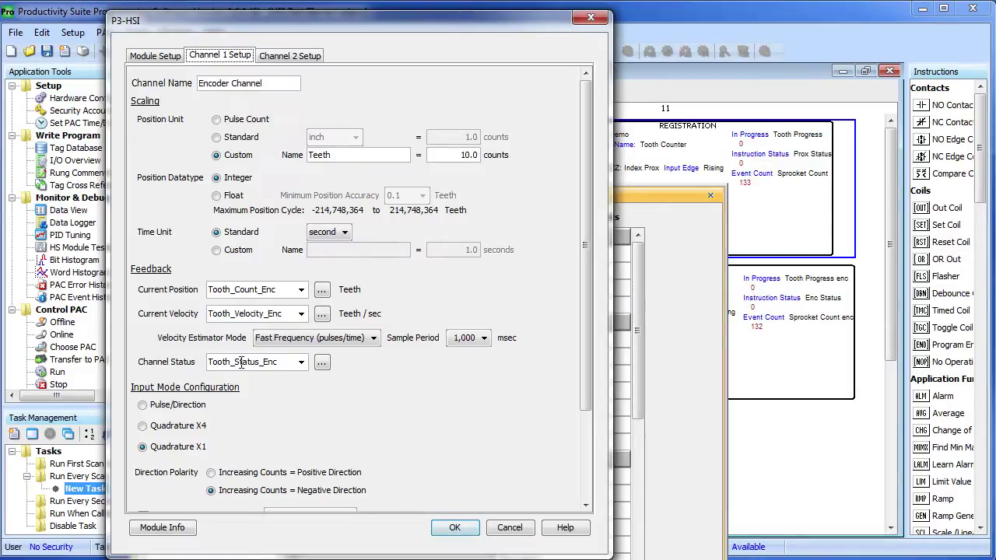
{"action": "scroll", "coordinate": [302, 409], "scroll_direction": "down", "scroll_amount": 3}
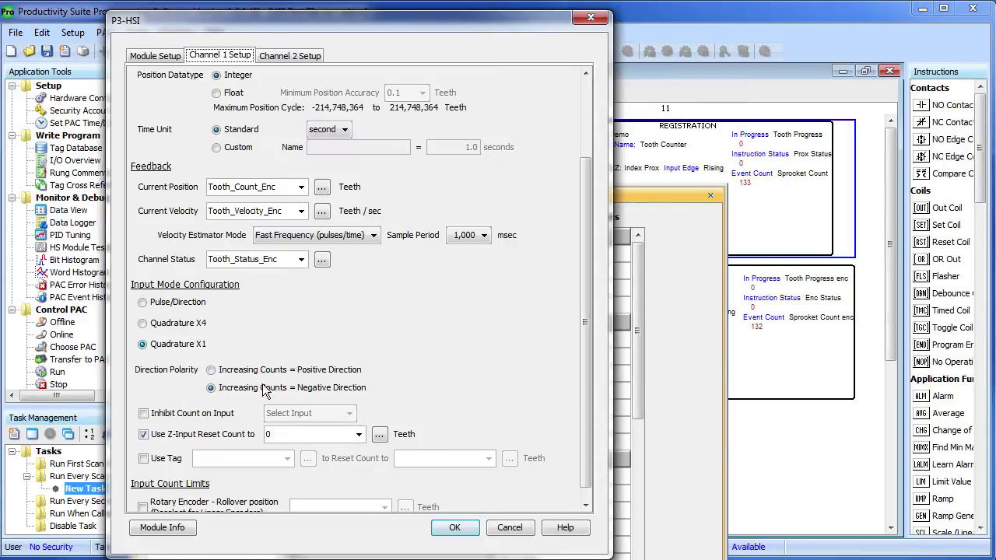
{"action": "scroll", "coordinate": [338, 392], "scroll_direction": "down", "scroll_amount": 1}
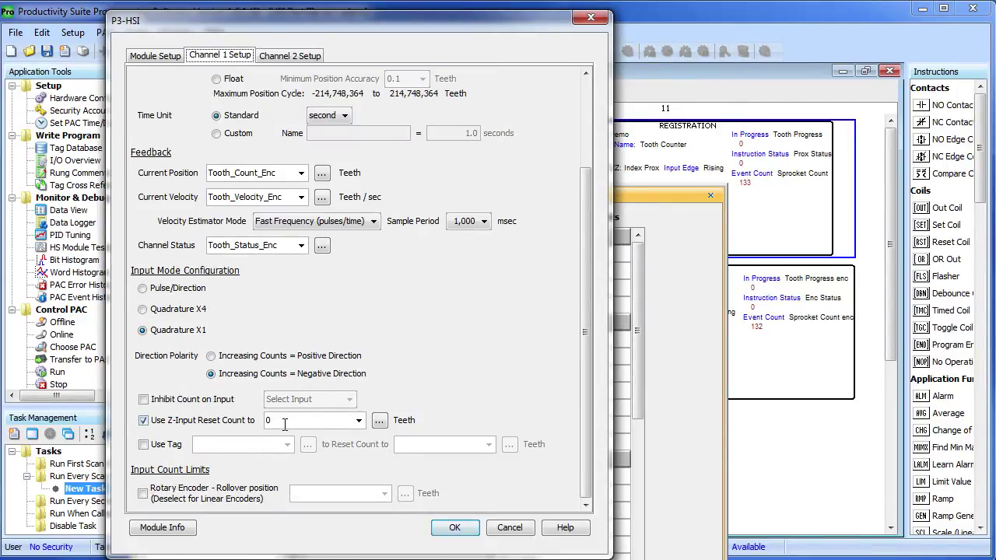
{"action": "left_click", "coordinate": [455, 527]}
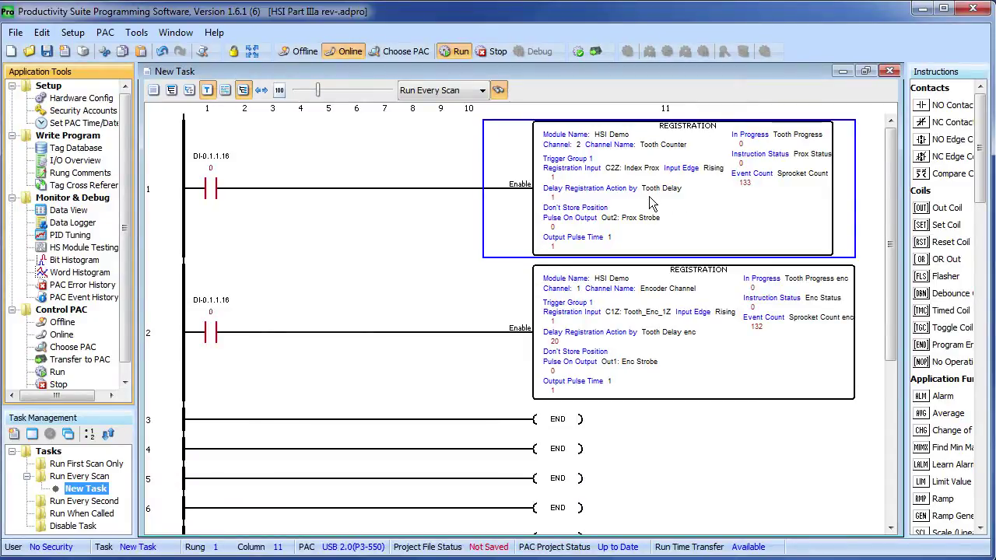
Step: Open the REG dialog of rung 2's Encoder Channel registration instruction
{"action": "double_click", "coordinate": [646, 319]}
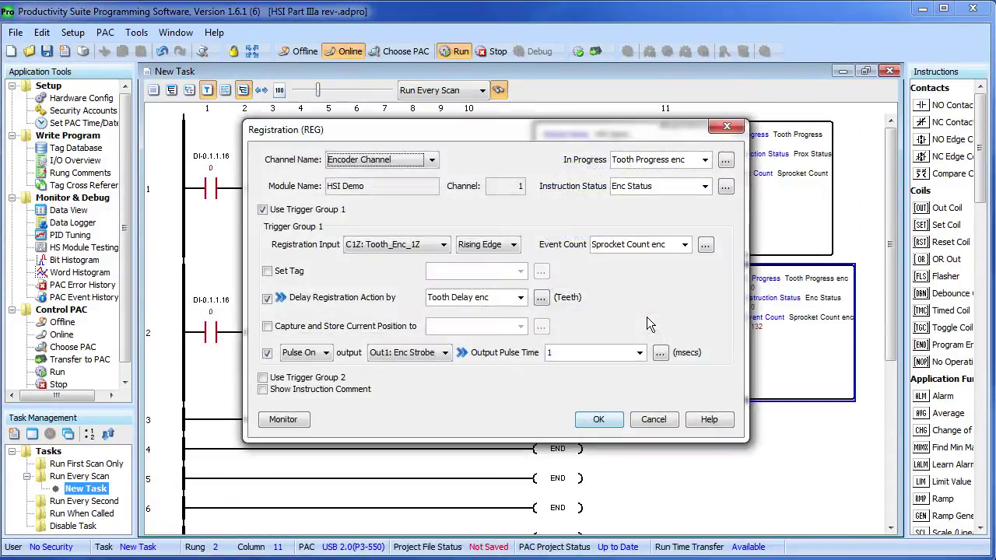
Step: Keep Encoder Channel and C1Z: Tooth_Enc_1Z in rung 2's REG dialog, accept, and position the REG Data View
{"action": "left_click", "coordinate": [432, 158]}
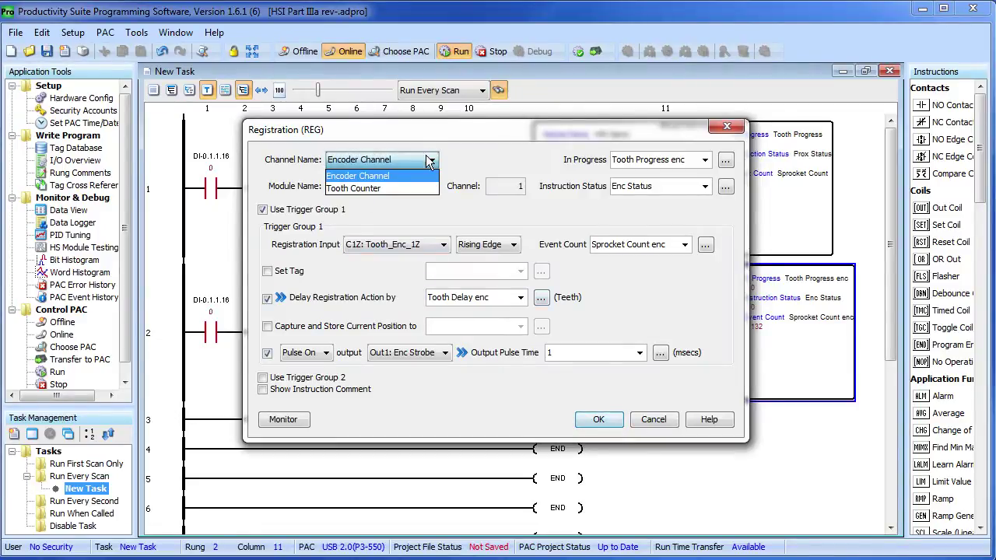
{"action": "left_click", "coordinate": [382, 177]}
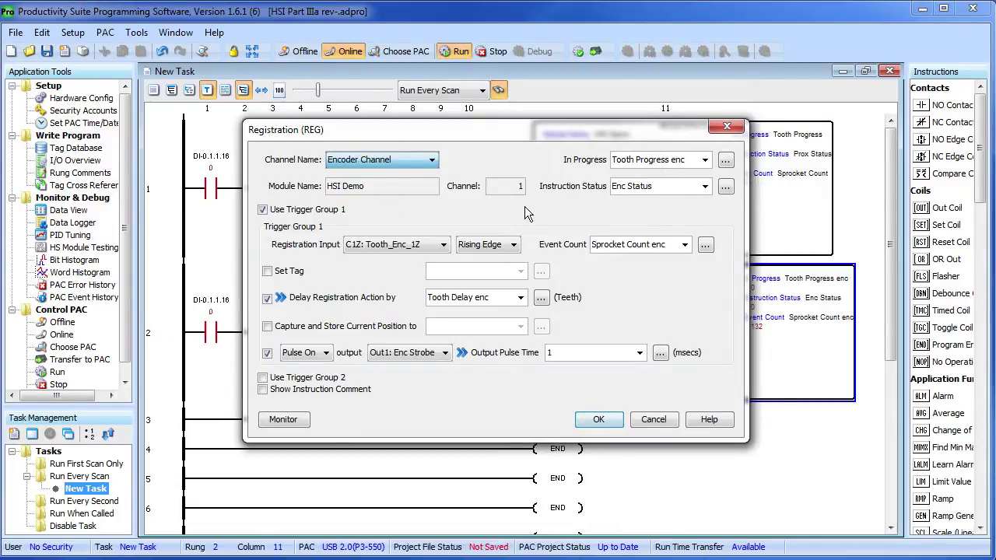
{"action": "key", "text": "Tab"}
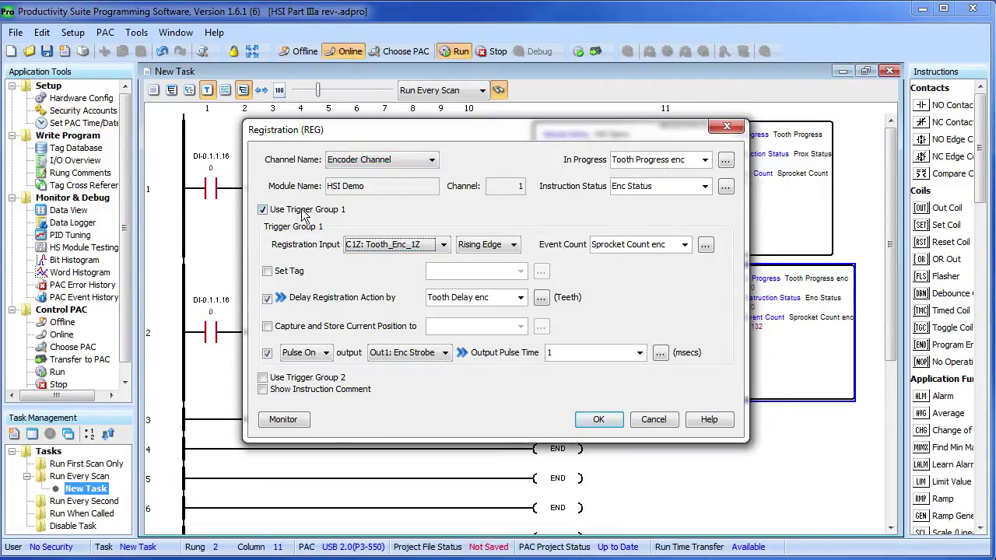
{"action": "left_click", "coordinate": [380, 250]}
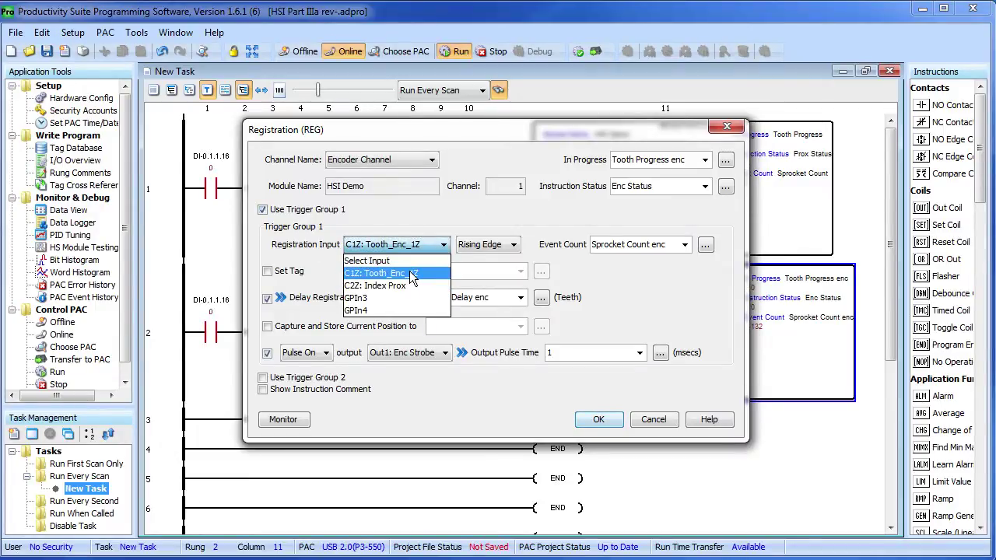
{"action": "left_click", "coordinate": [412, 277]}
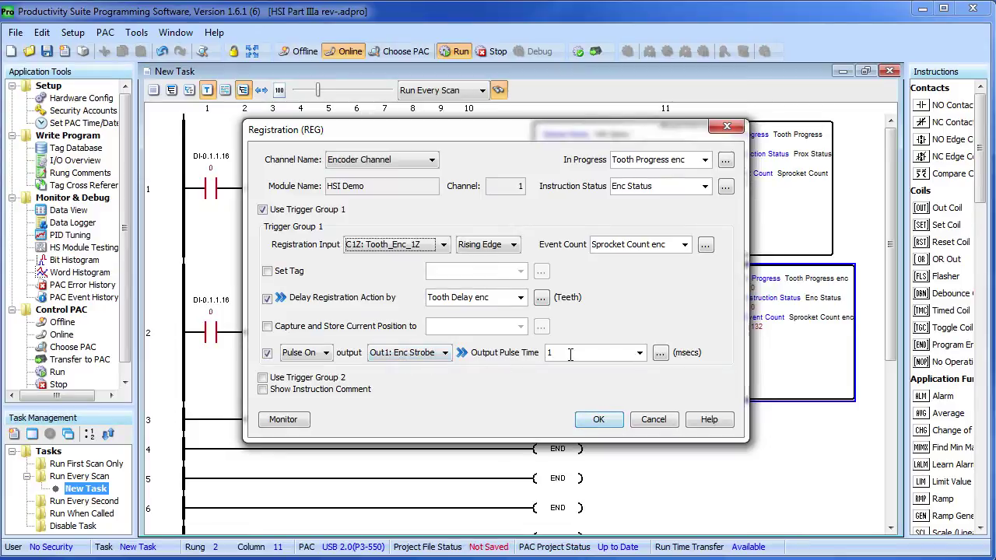
{"action": "left_click", "coordinate": [598, 419]}
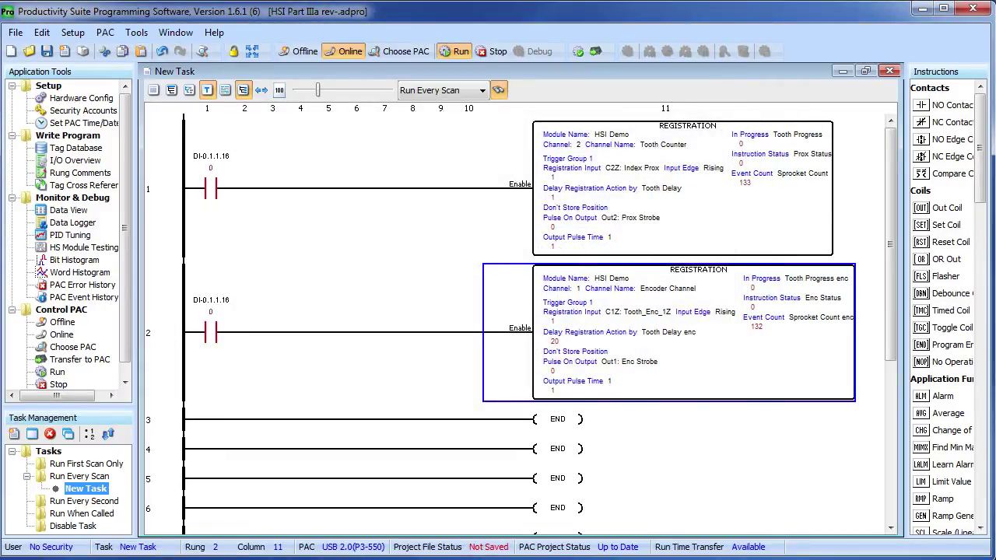
{"action": "left_click_drag", "start_coordinate": [313, 444], "coordinate": [287, 389]}
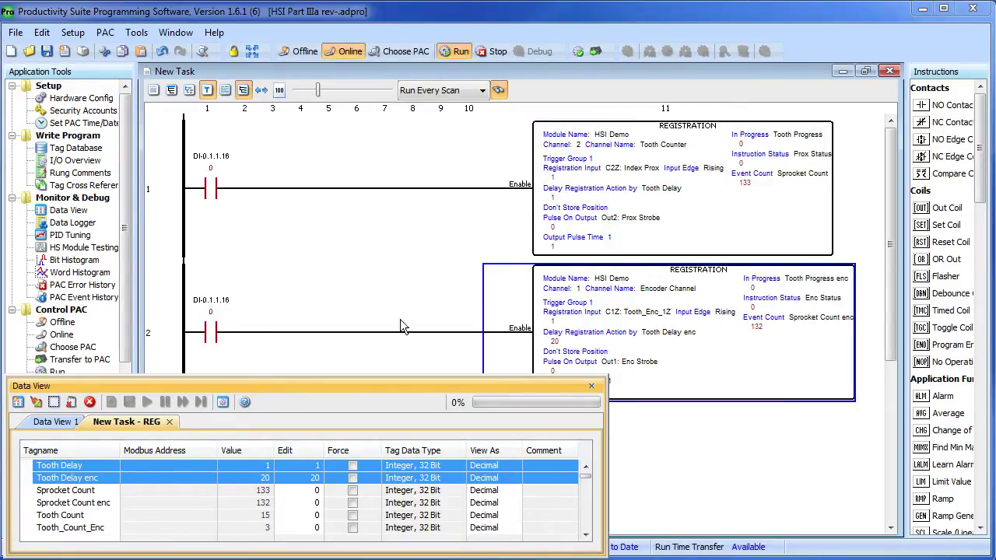
Step: Send the project to the PAC as a Run Time Transfer
{"action": "left_click", "coordinate": [591, 51]}
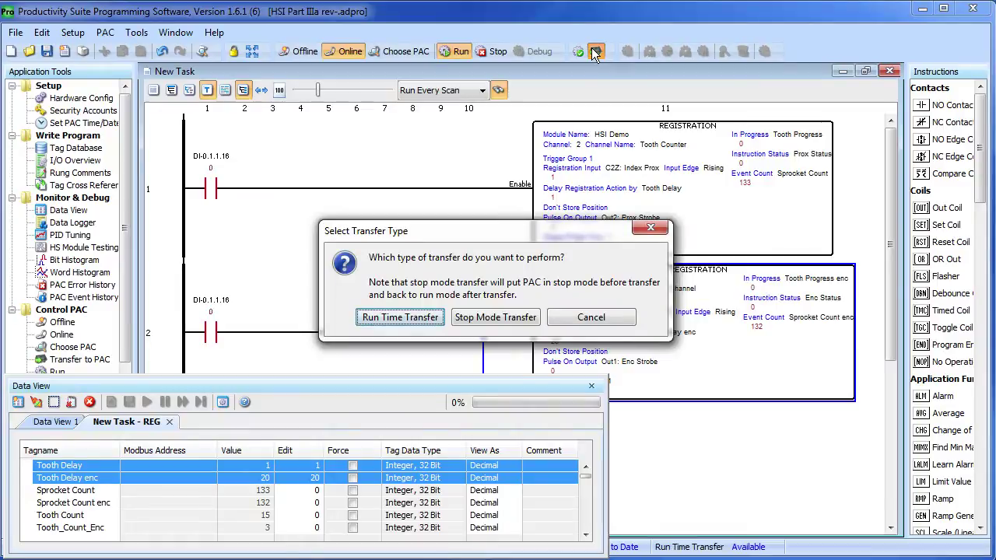
{"action": "left_click", "coordinate": [391, 316]}
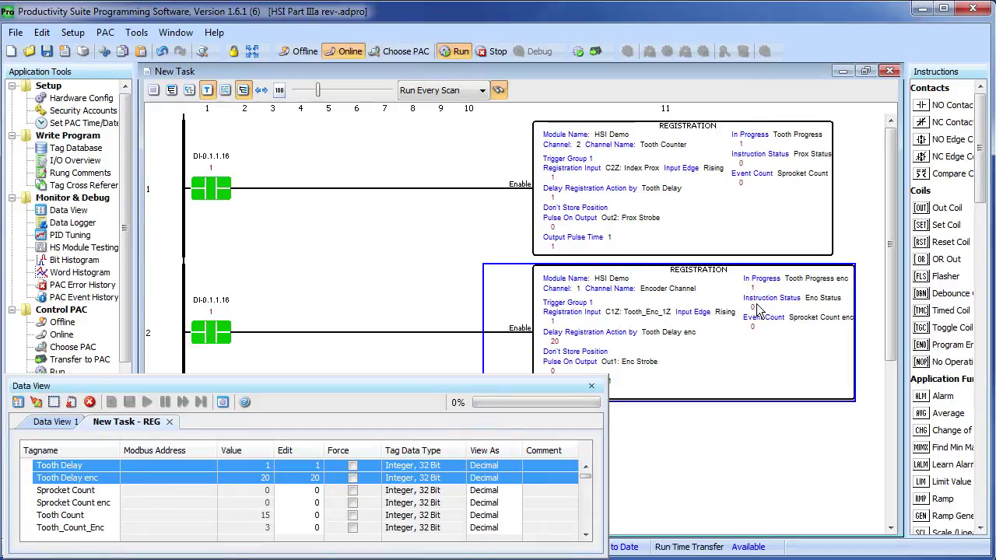
Step: Replace Tooth Delay's value of 1 with 24 in Data View and write it to the controller
{"action": "left_click", "coordinate": [308, 465]}
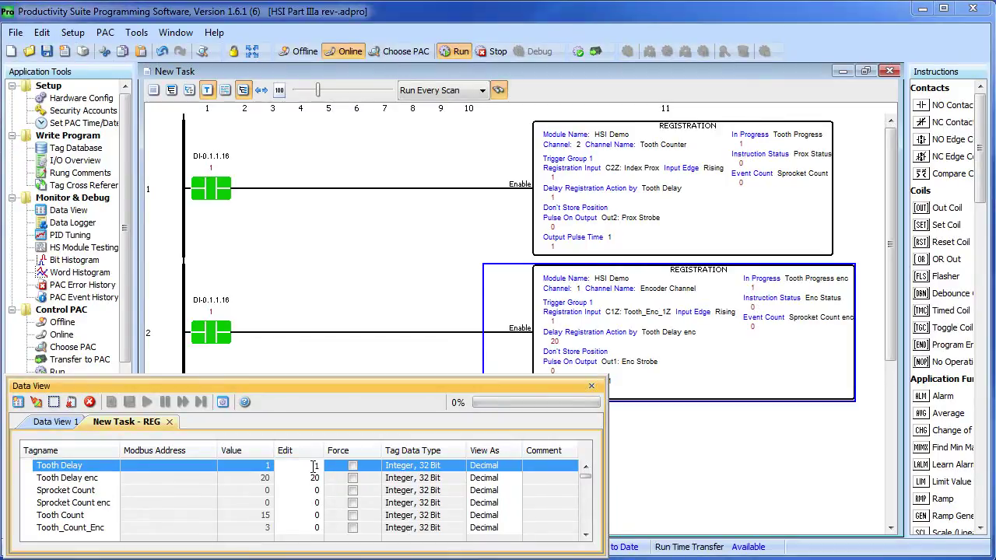
{"action": "left_click_drag", "start_coordinate": [314, 465], "coordinate": [304, 465]}
{"action": "type", "text": "24"}
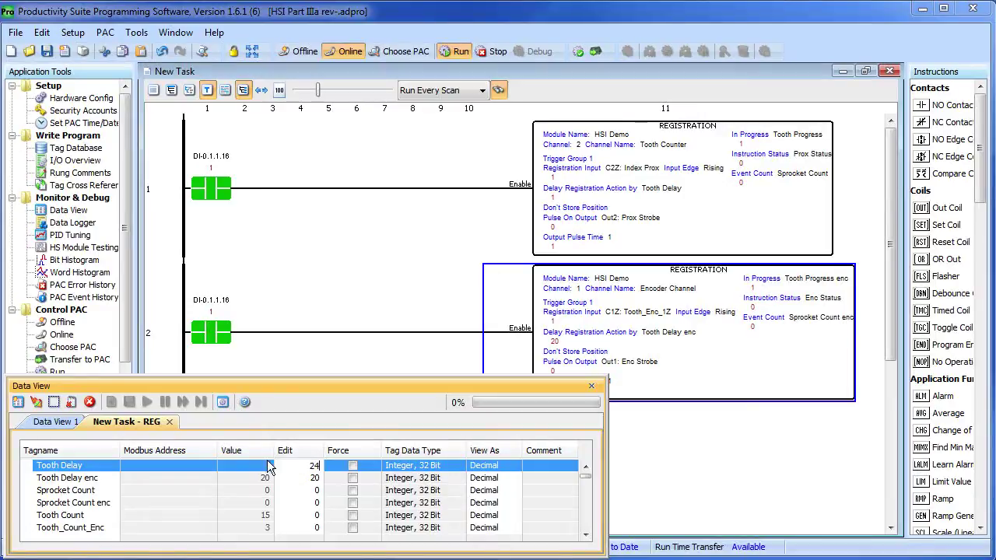
{"action": "left_click", "coordinate": [37, 403]}
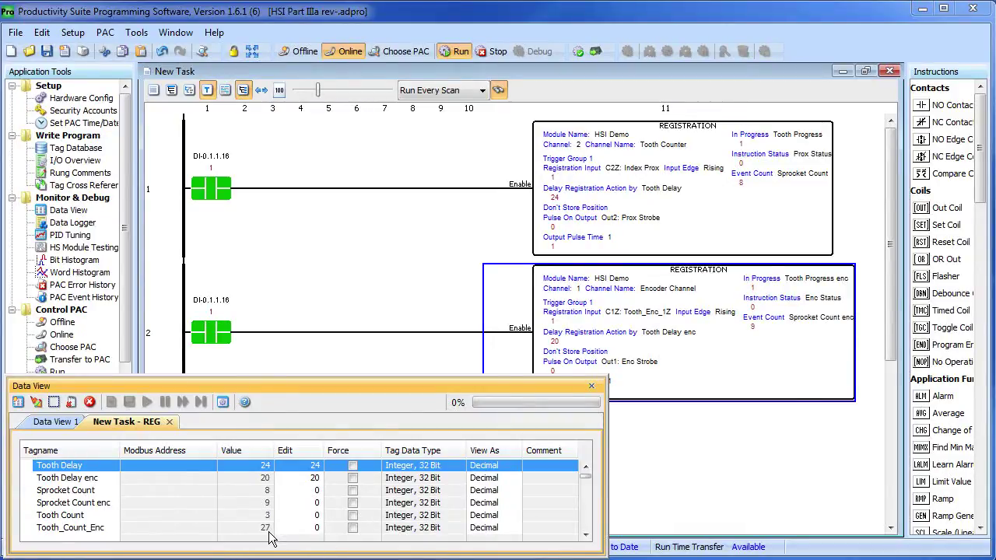
Step: Enter 15 as the Tooth Delay enc value in Data View and write it to the controller
{"action": "left_click", "coordinate": [315, 478]}
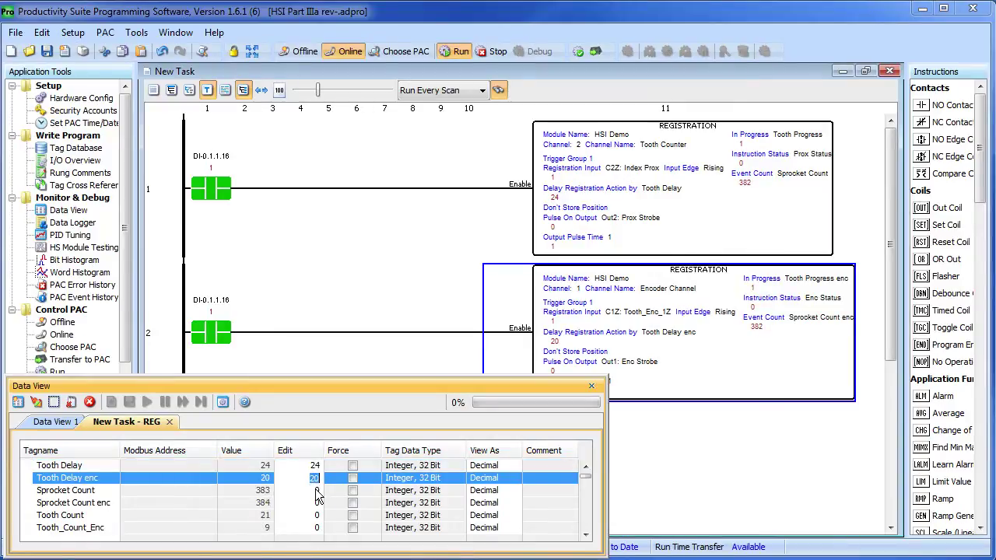
{"action": "type", "text": "15"}
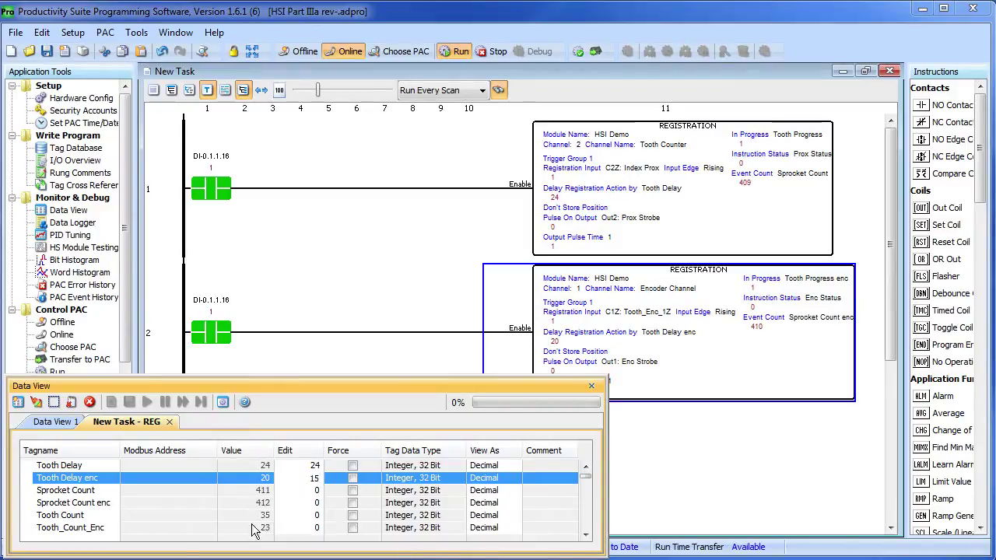
{"action": "left_click", "coordinate": [37, 402]}
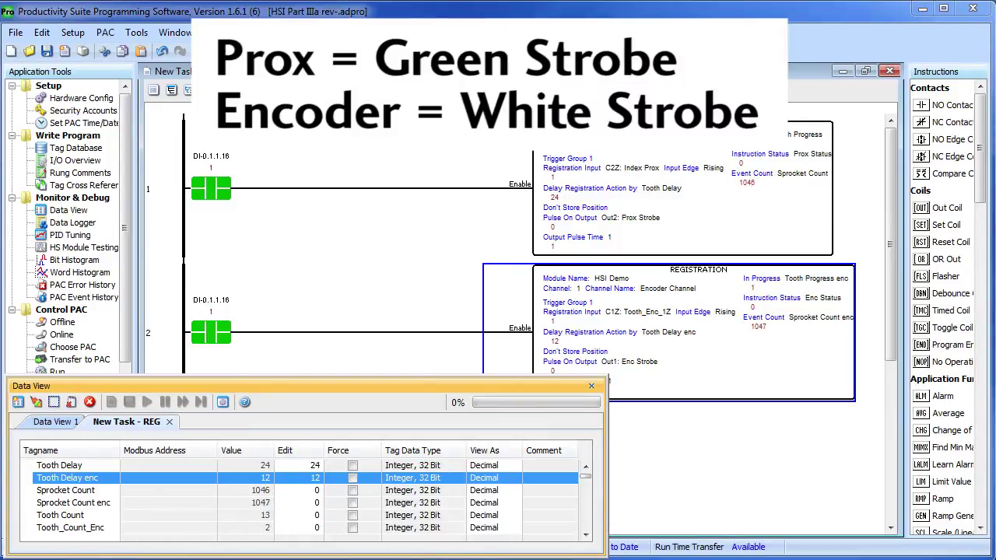
Step: Re-edit Tooth Delay's Data View cell, entering 24
{"action": "left_click", "coordinate": [313, 465]}
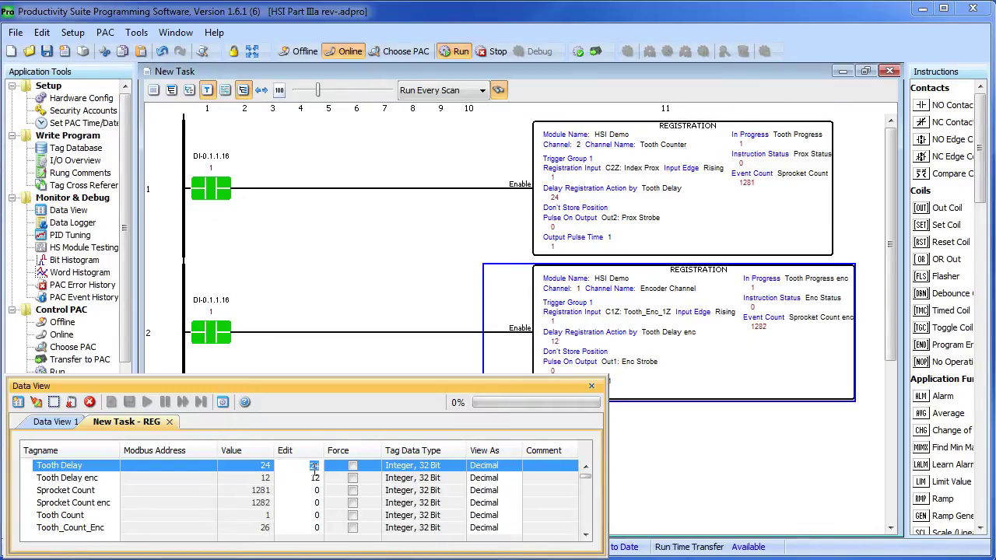
{"action": "type", "text": "24"}
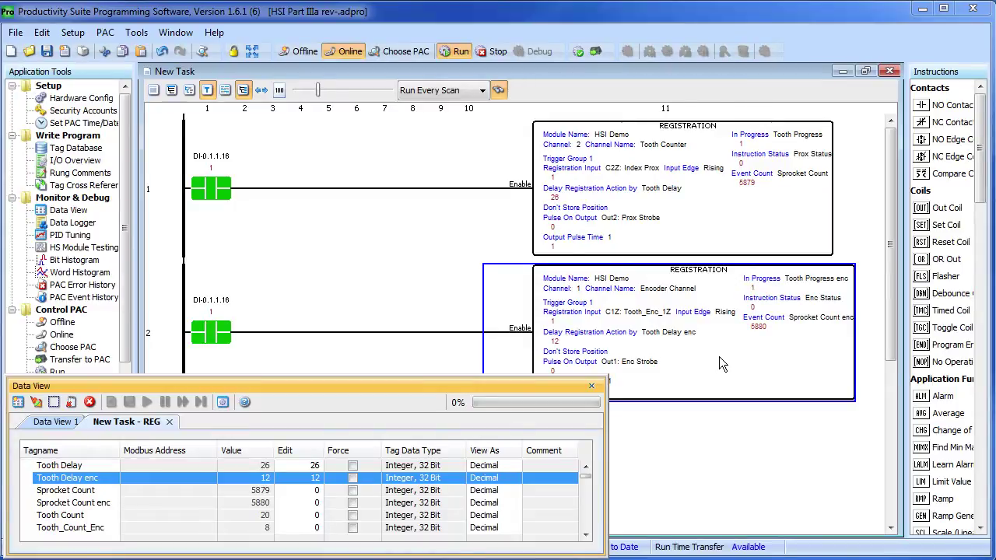
Step: Open the prox REG dialog and enable Trigger Group 2 with input C1Z: Tooth_Enc_1Z
{"action": "double_click", "coordinate": [712, 216]}
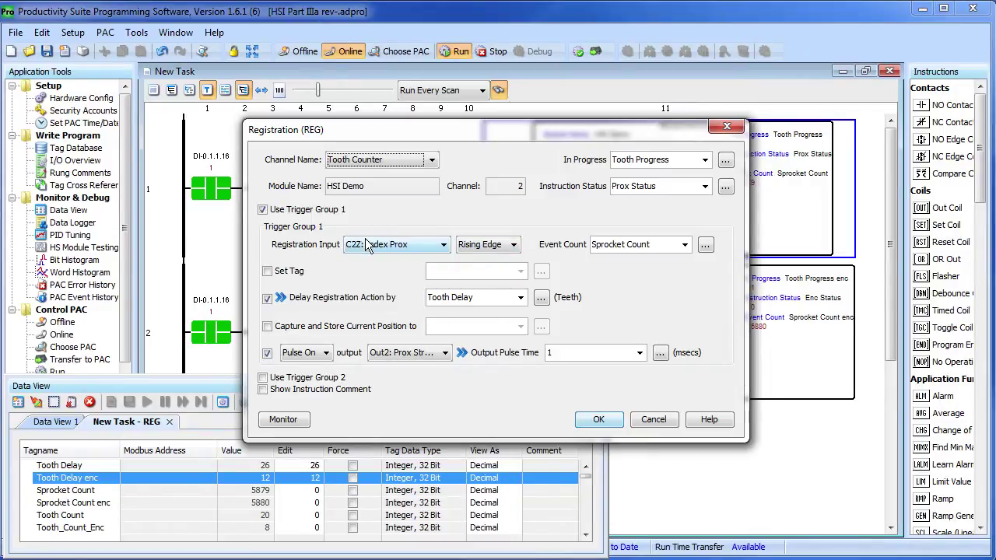
{"action": "left_click", "coordinate": [263, 378]}
{"action": "left_click_drag", "start_coordinate": [424, 128], "coordinate": [385, 42]}
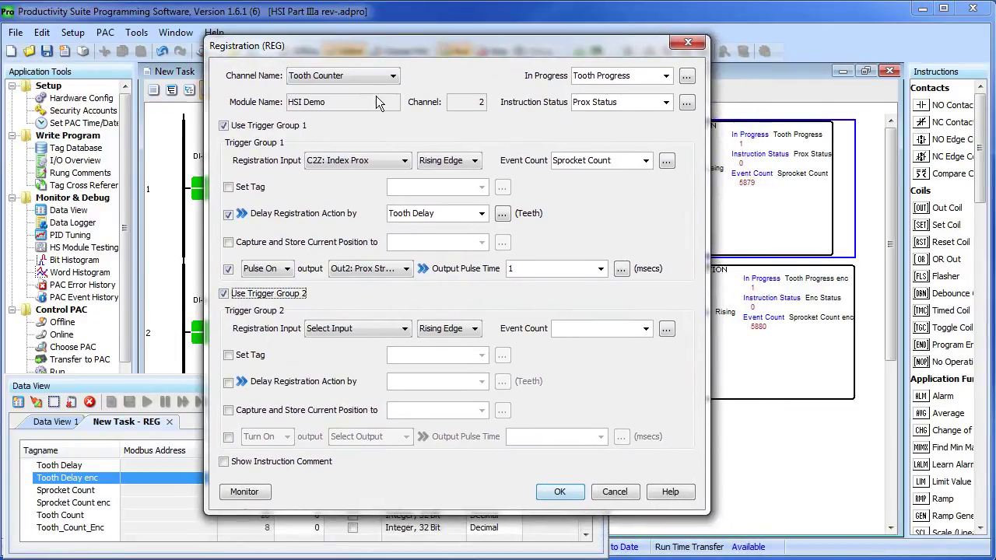
{"action": "left_click", "coordinate": [404, 328]}
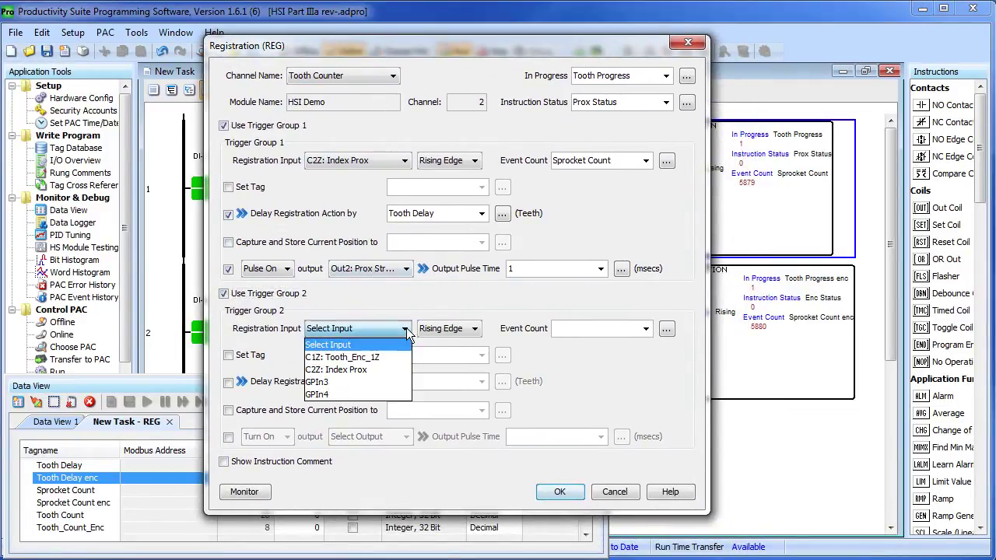
{"action": "left_click", "coordinate": [375, 357]}
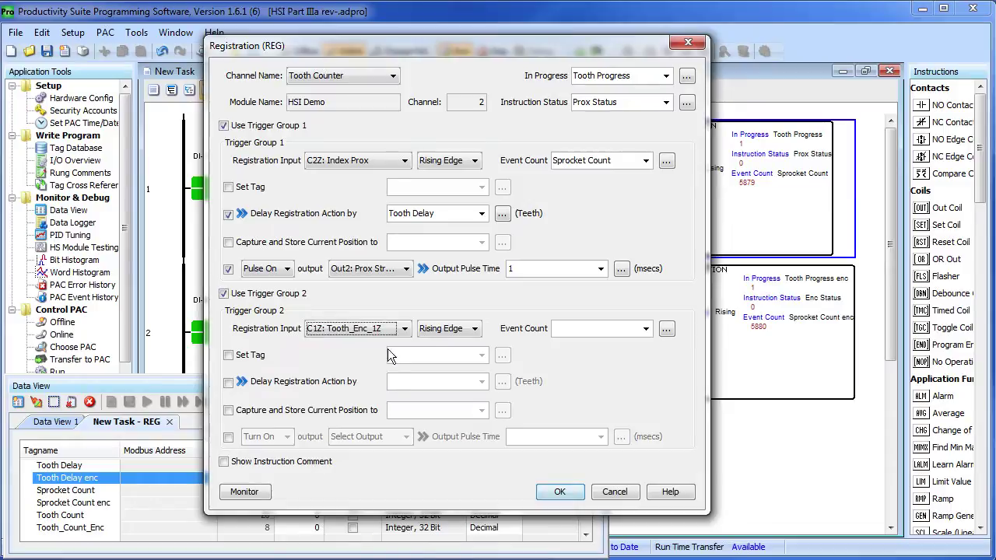
Step: Enable Delay and set Trigger Group 2 to Pulse On Out1: Enc Strobe for 1 ms
{"action": "left_click", "coordinate": [229, 381]}
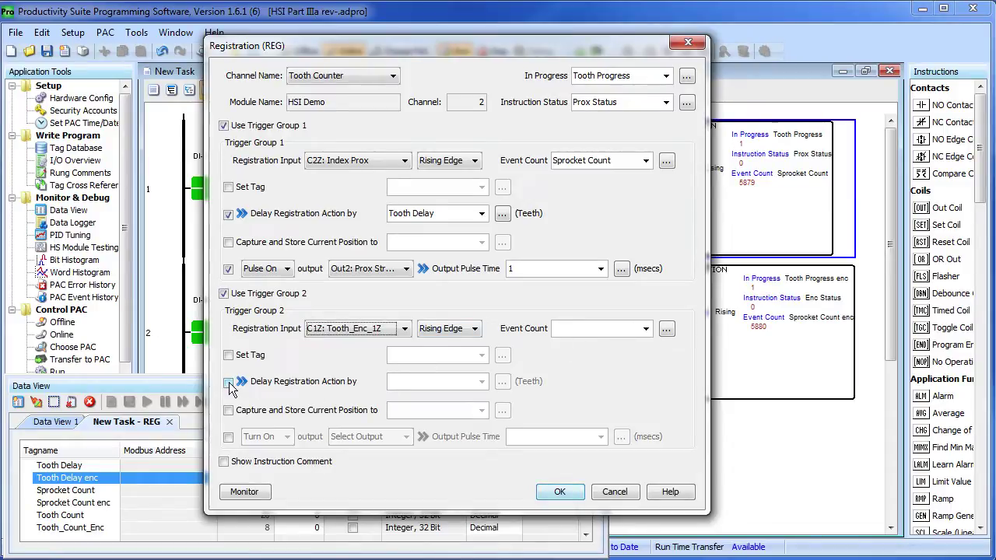
{"action": "left_click", "coordinate": [228, 436]}
{"action": "left_click", "coordinate": [287, 436]}
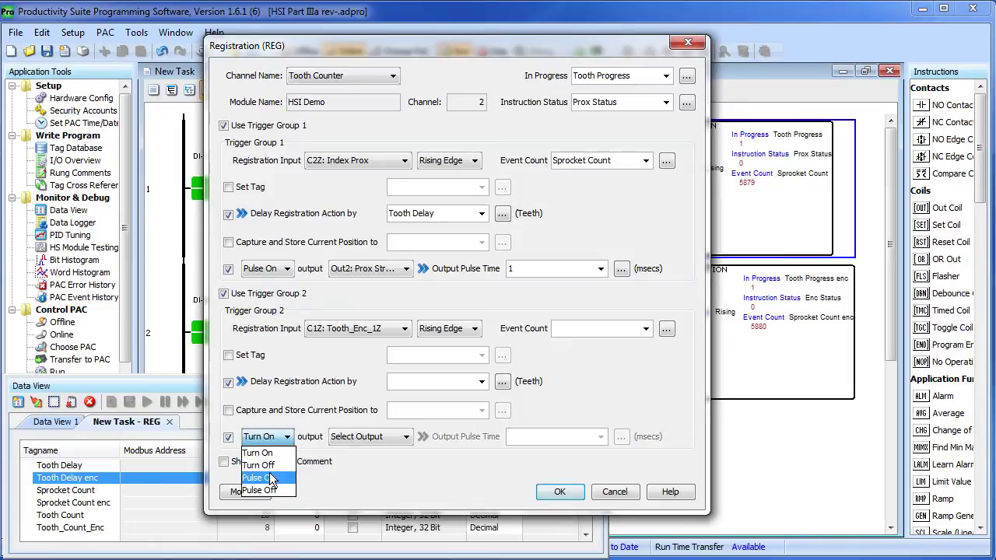
{"action": "left_click", "coordinate": [271, 478]}
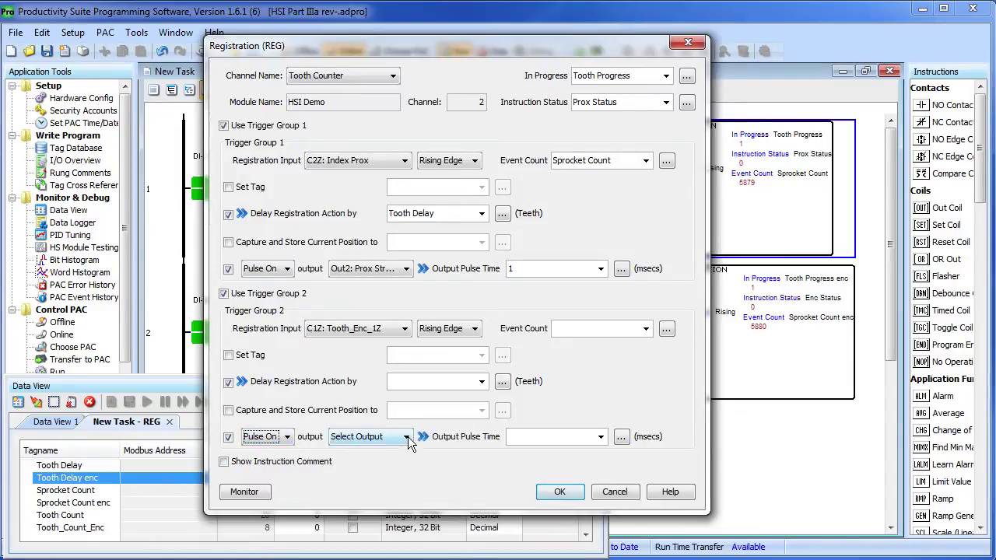
{"action": "left_click", "coordinate": [406, 438]}
{"action": "left_click", "coordinate": [378, 465]}
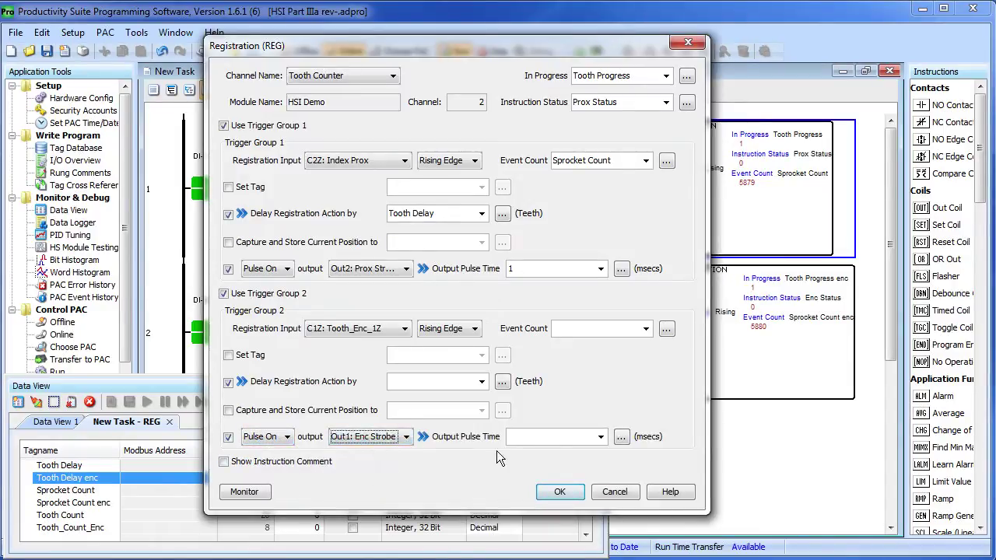
{"action": "left_click", "coordinate": [544, 437]}
{"action": "type", "text": "1"}
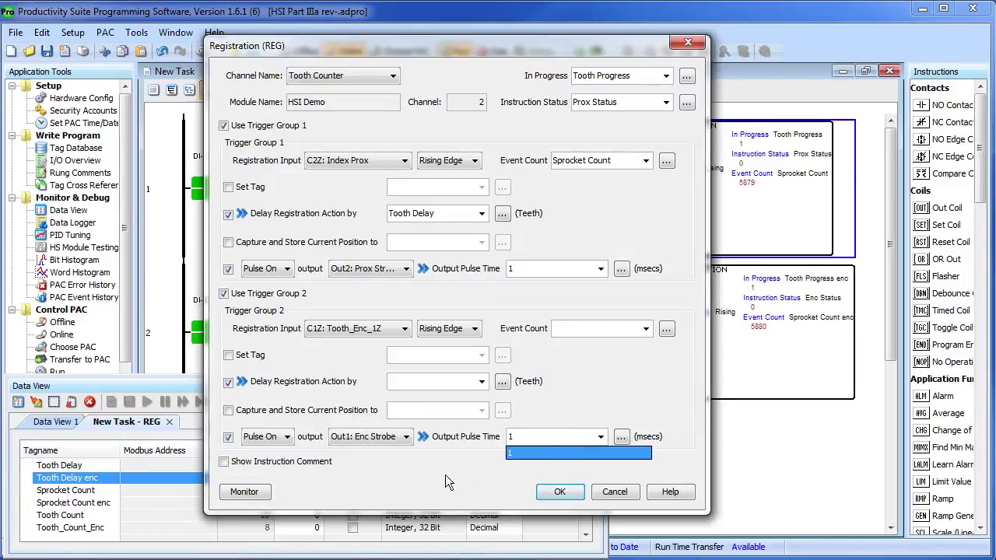
{"action": "left_click", "coordinate": [453, 470]}
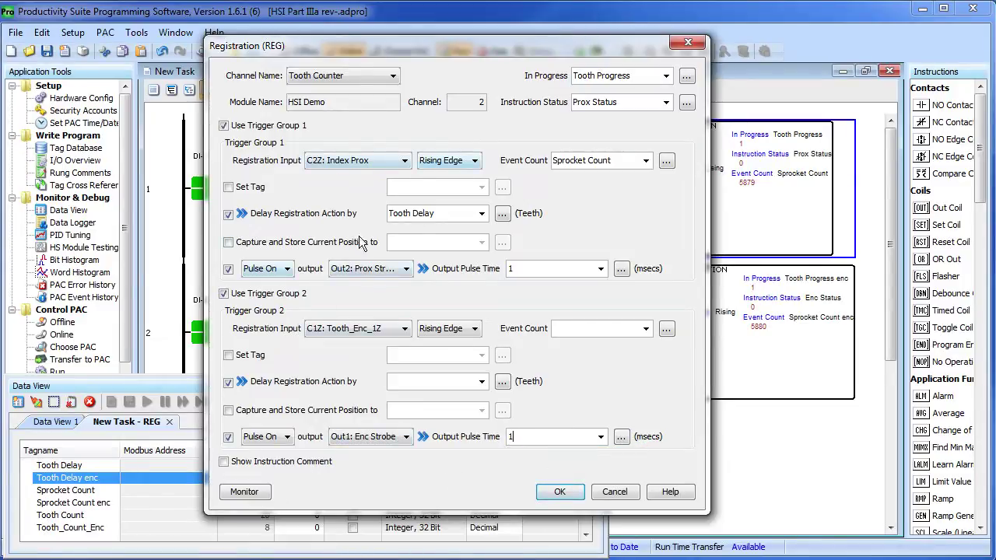